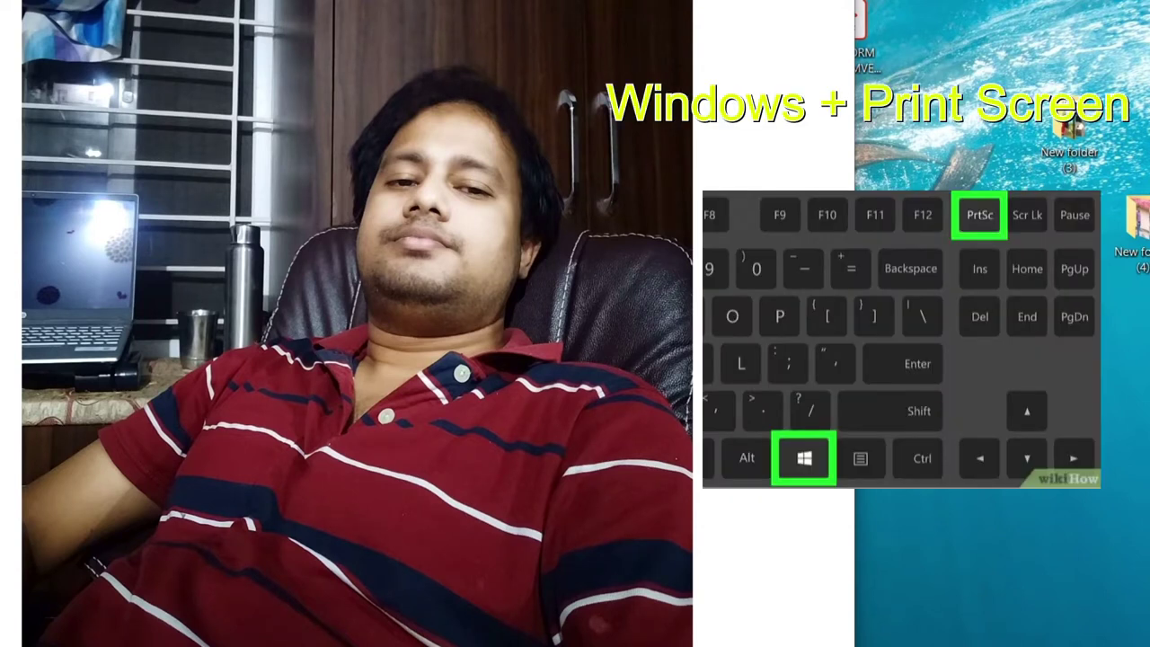
- Capture the whole screen as a saved screenshot with Win+Print Screen
{"action": "key", "text": "super+Print"}
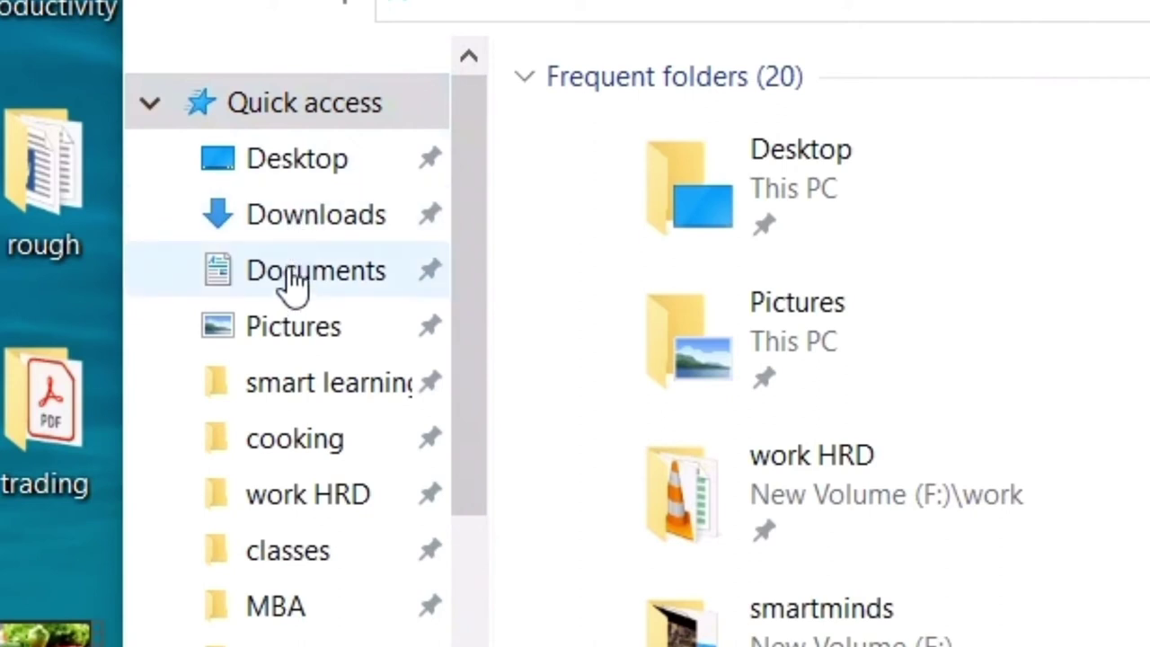
- Open Pictures\Screenshots and view Screenshot (3) and Screenshot (4) in Photos
{"action": "left_click", "coordinate": [312, 334]}
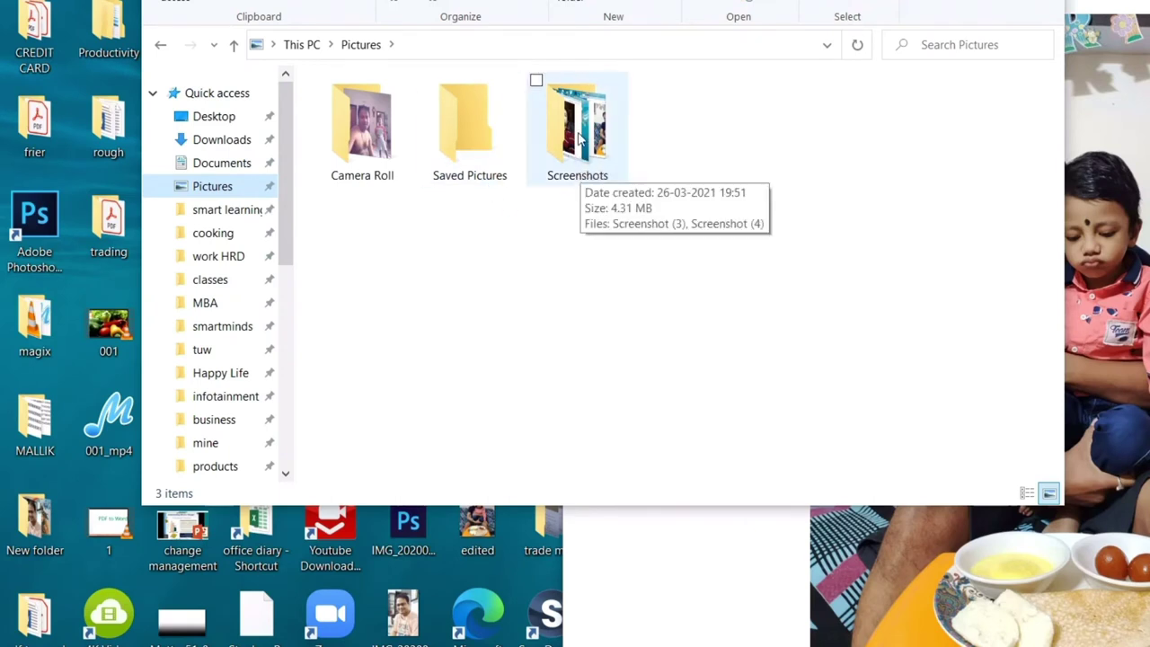
{"action": "double_click", "coordinate": [580, 162]}
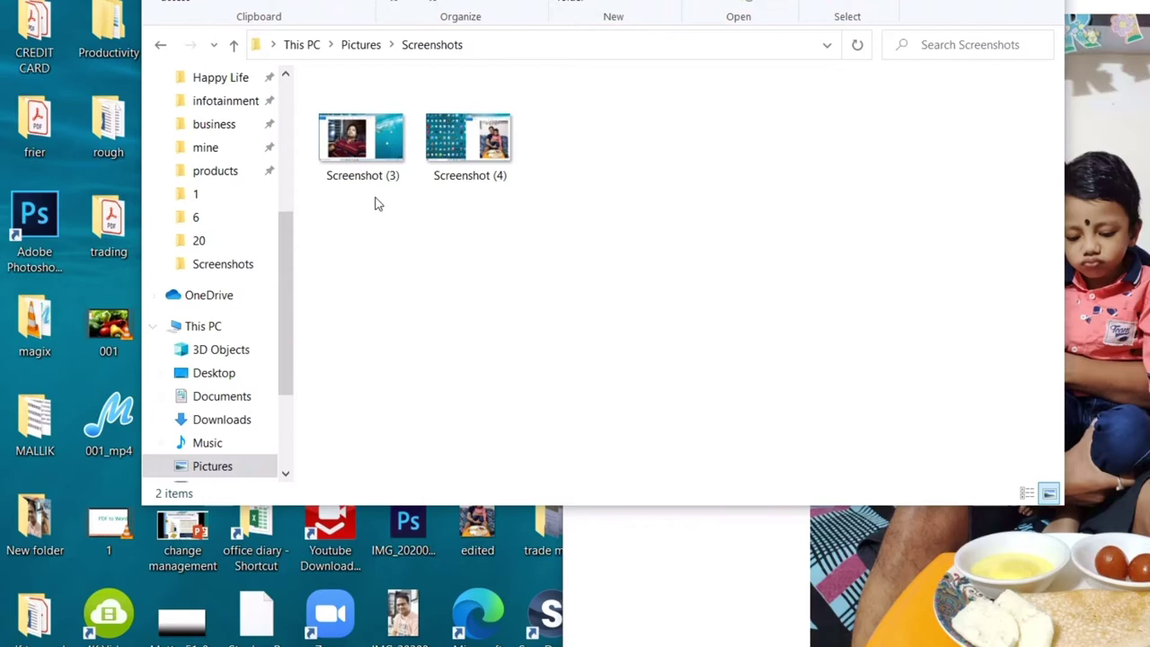
{"action": "double_click", "coordinate": [359, 164]}
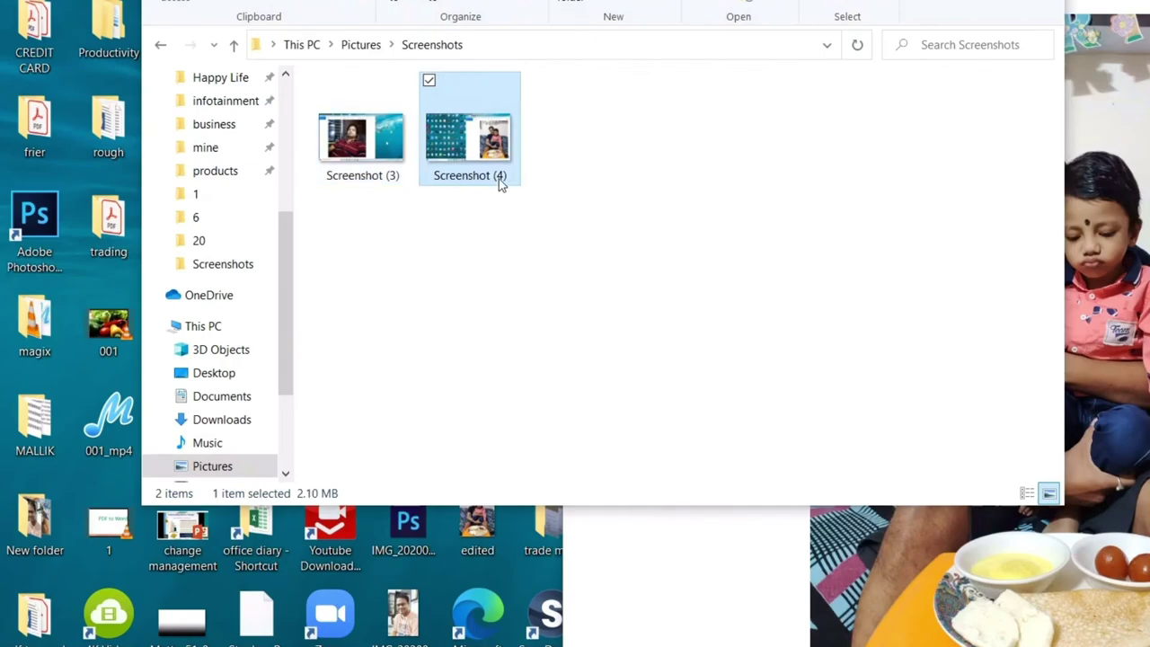
{"action": "double_click", "coordinate": [499, 179]}
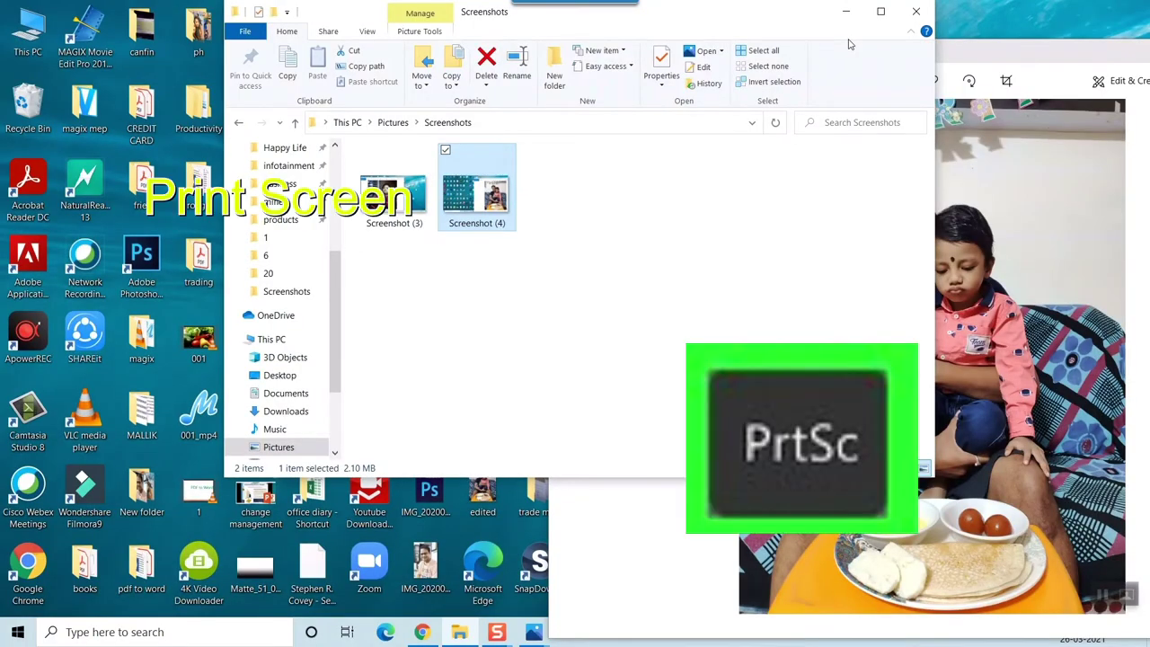
- Close File Explorer, open IMG_20200726_193846.jpg from the desktop, and move Photos right
{"action": "left_click", "coordinate": [916, 14]}
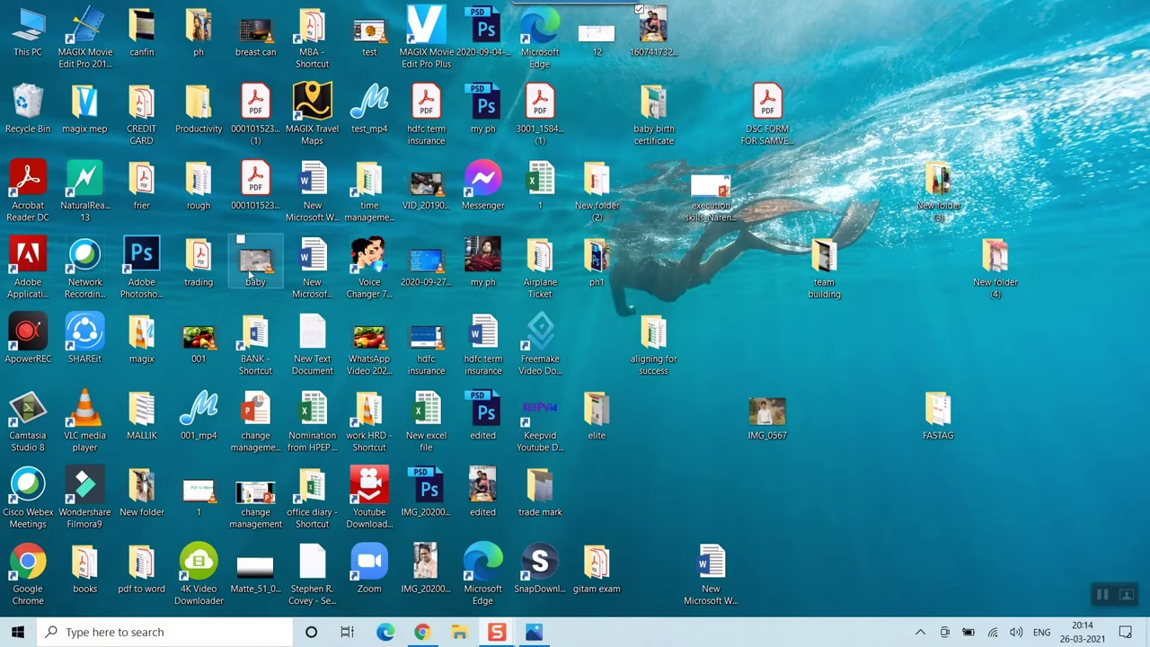
{"action": "left_click", "coordinate": [426, 567]}
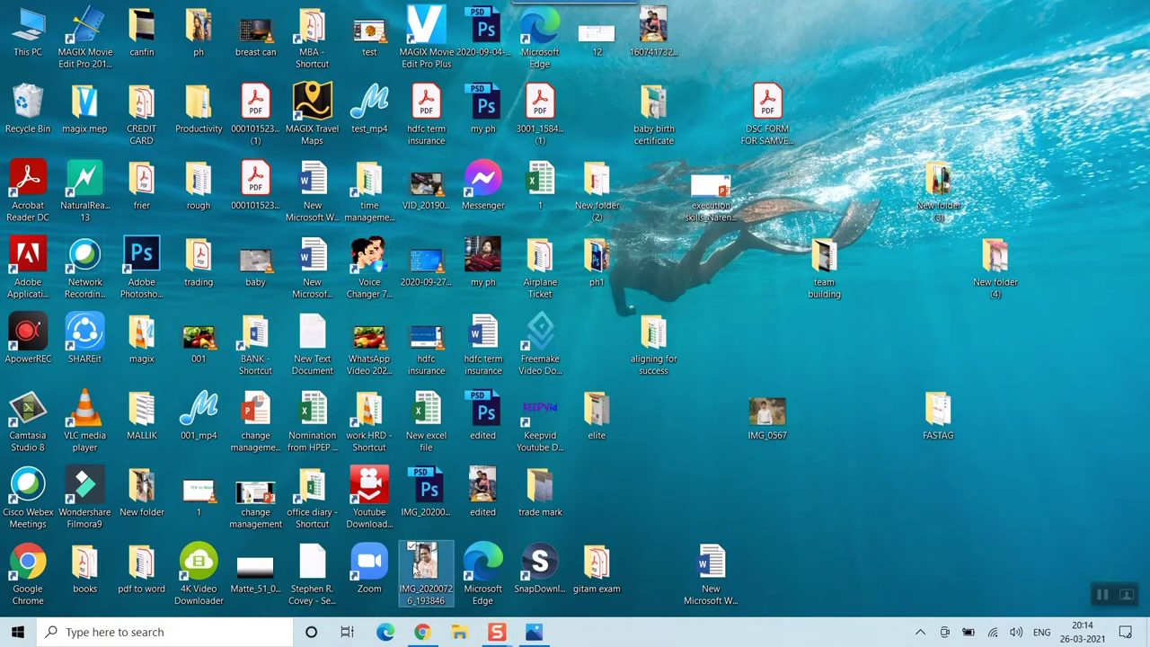
{"action": "double_click", "coordinate": [416, 573]}
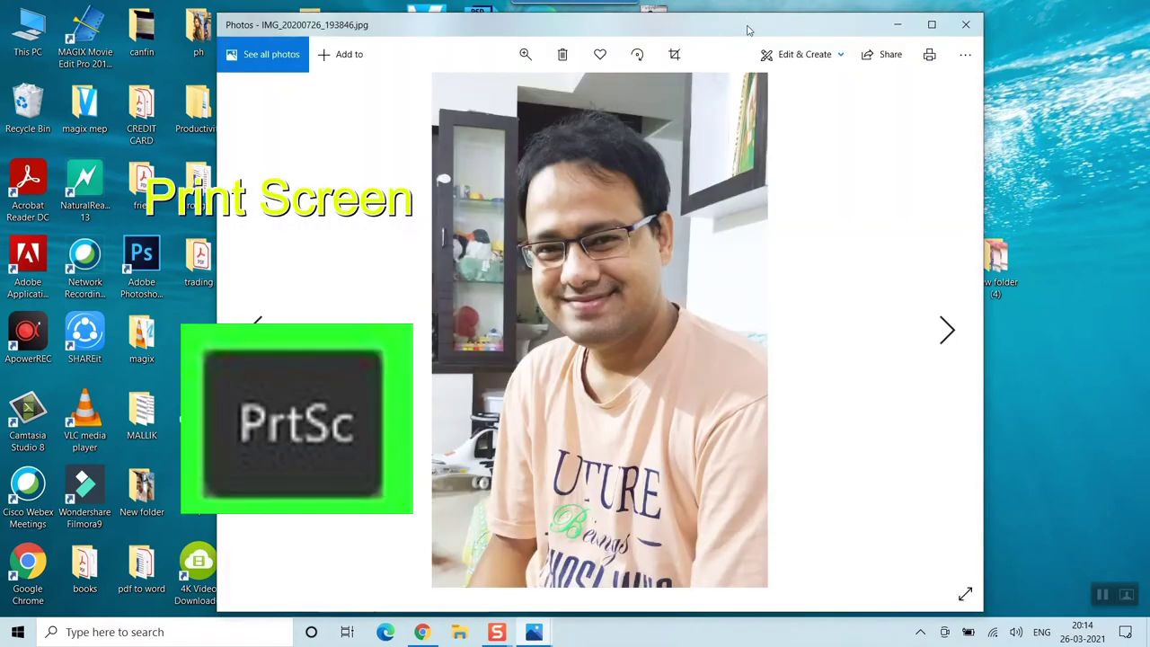
{"action": "left_click_drag", "start_coordinate": [747, 30], "coordinate": [966, 60]}
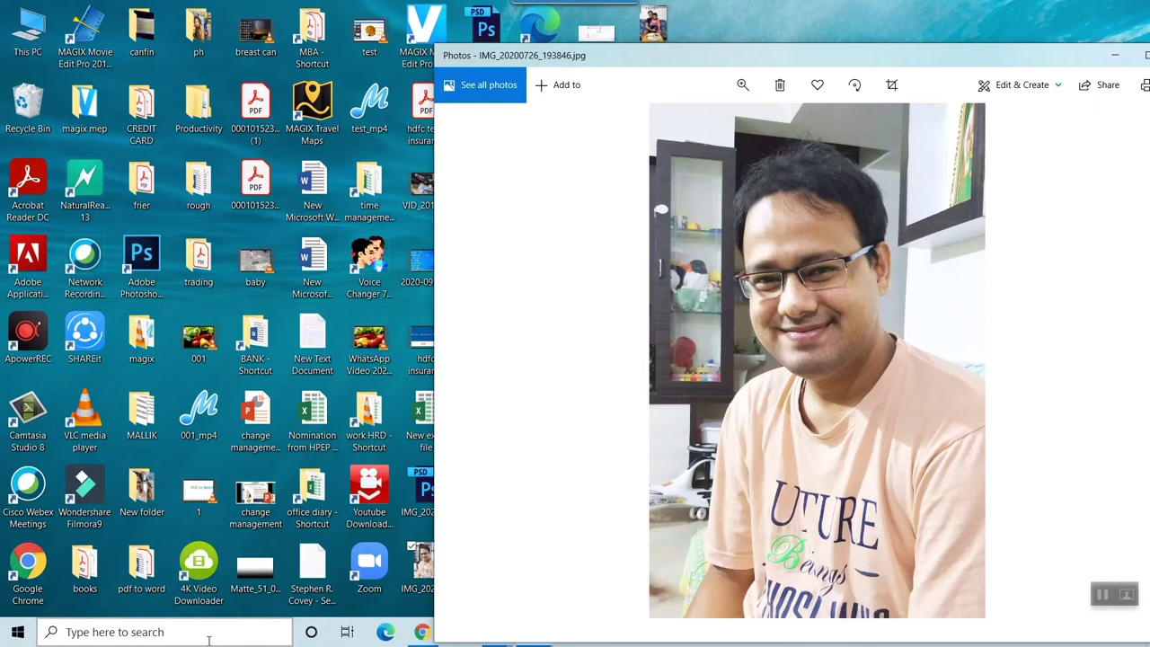
- Launch Paint and paste the screen capture into a new image
{"action": "left_click", "coordinate": [208, 633]}
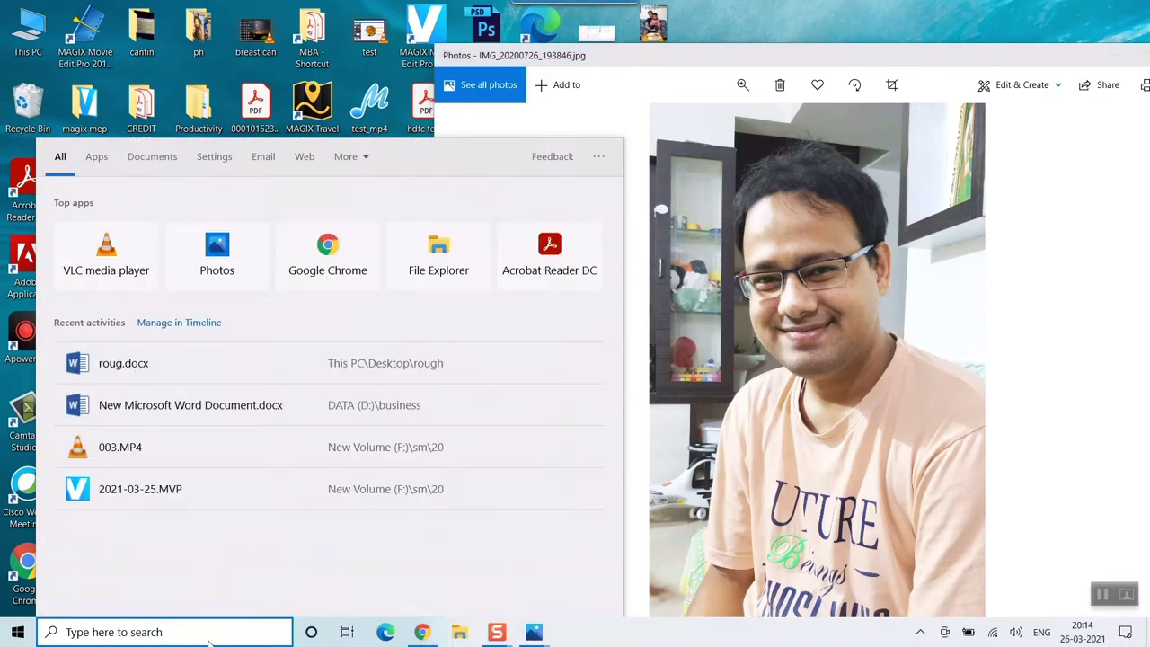
{"action": "type", "text": "paint"}
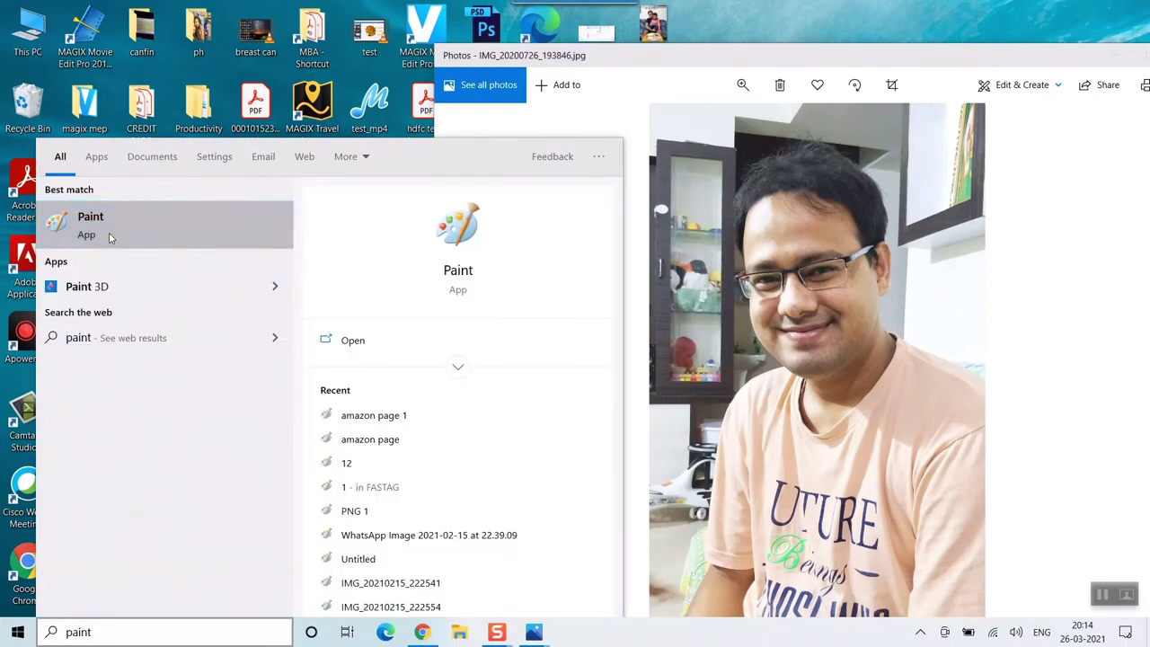
{"action": "left_click", "coordinate": [108, 237]}
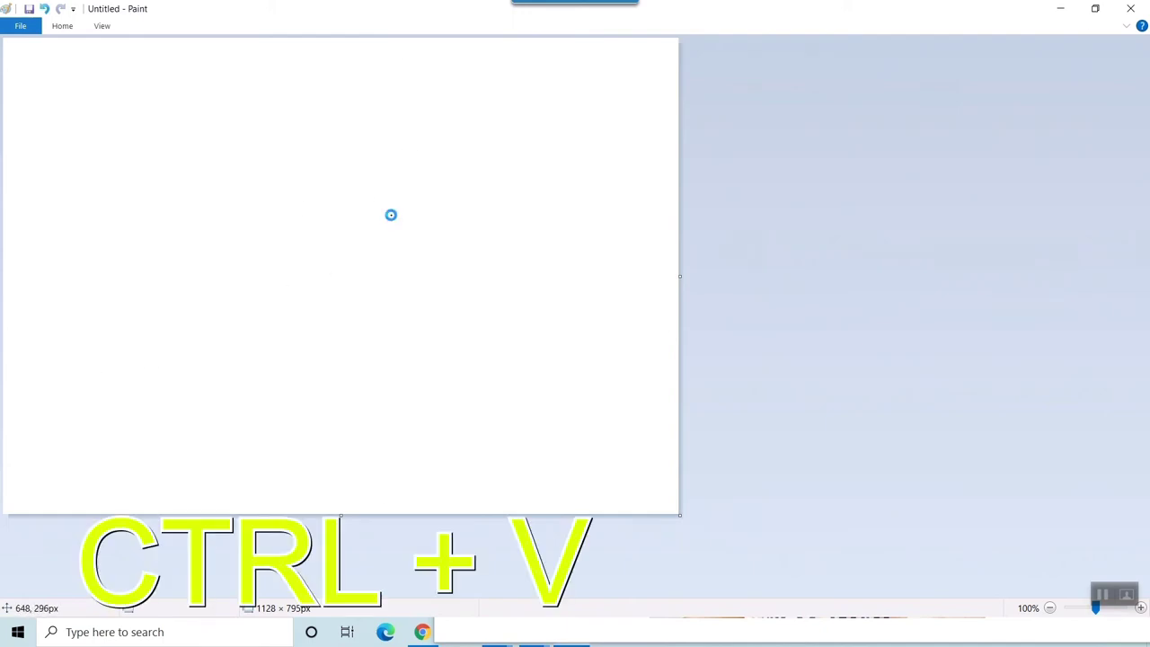
{"action": "key", "text": "ctrl+v"}
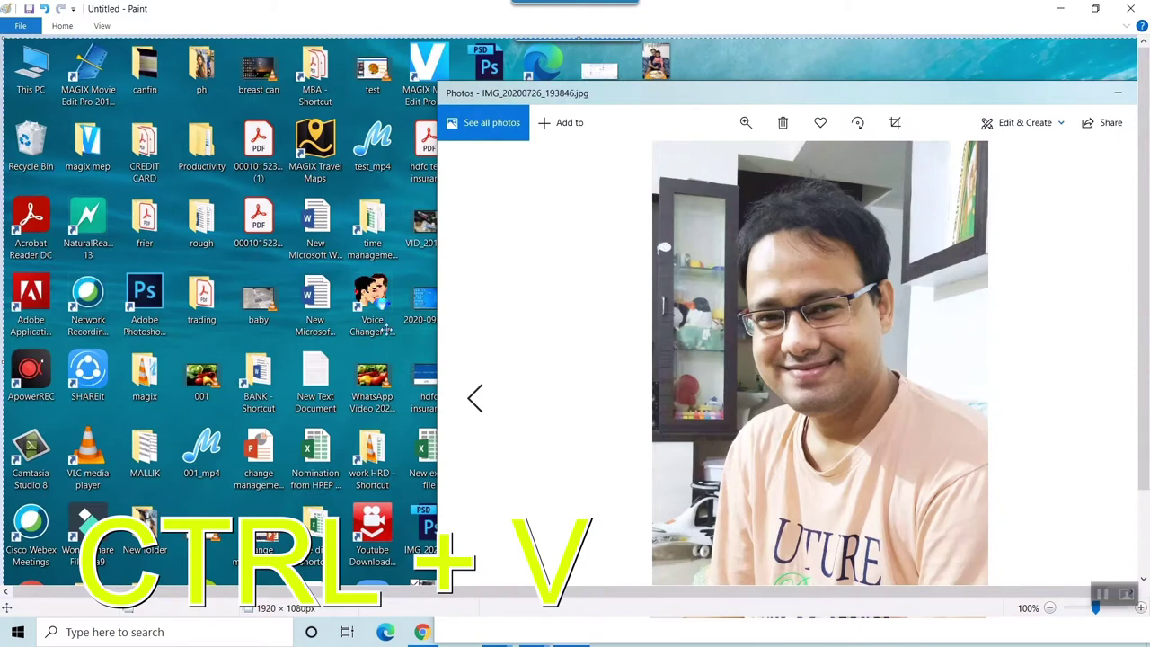
- Restore the Paint window, zoom out, and pencil a scribbled loop left of the photo
{"action": "left_click", "coordinate": [1095, 8]}
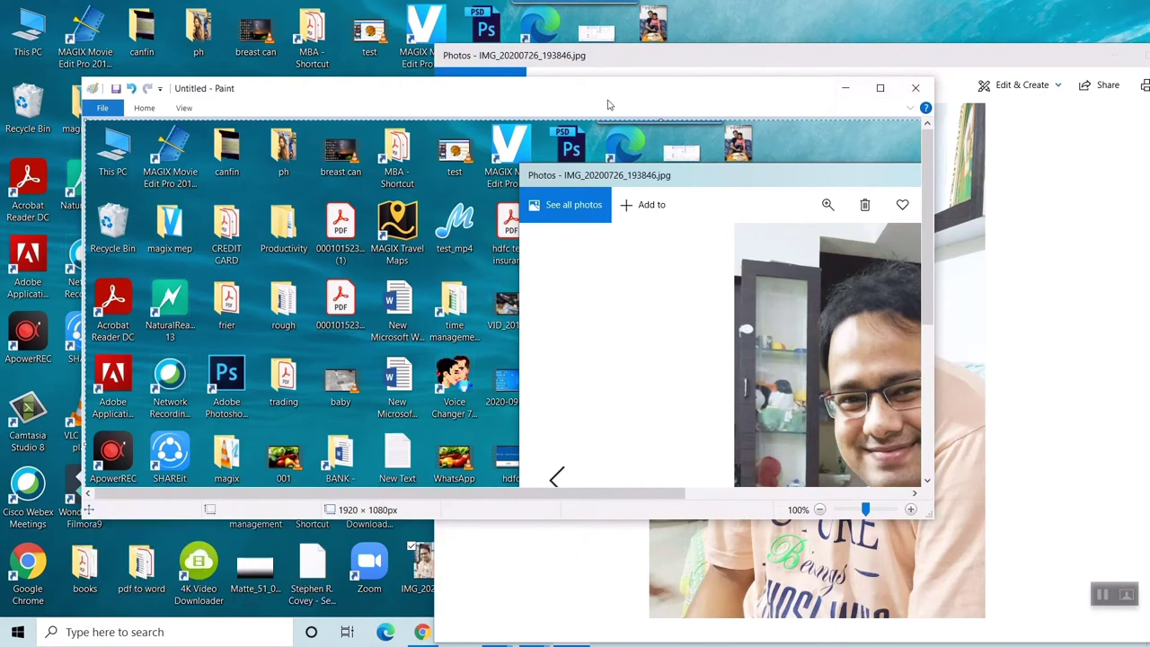
{"action": "left_click_drag", "start_coordinate": [410, 99], "coordinate": [416, 81]}
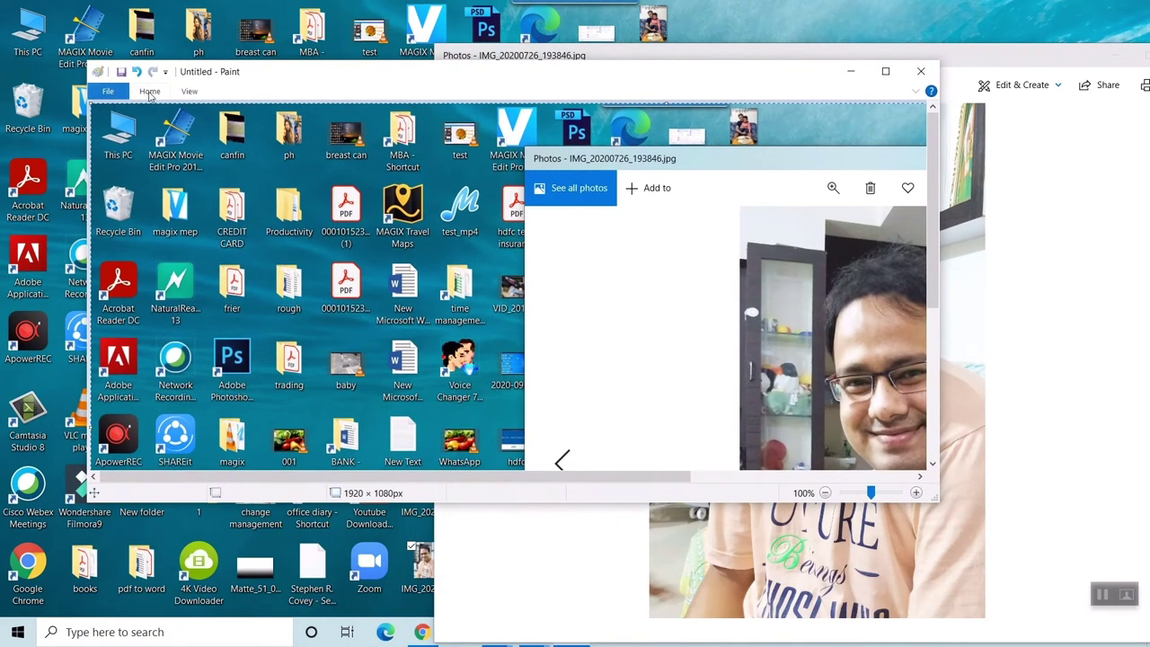
{"action": "left_click_drag", "start_coordinate": [870, 493], "coordinate": [856, 494]}
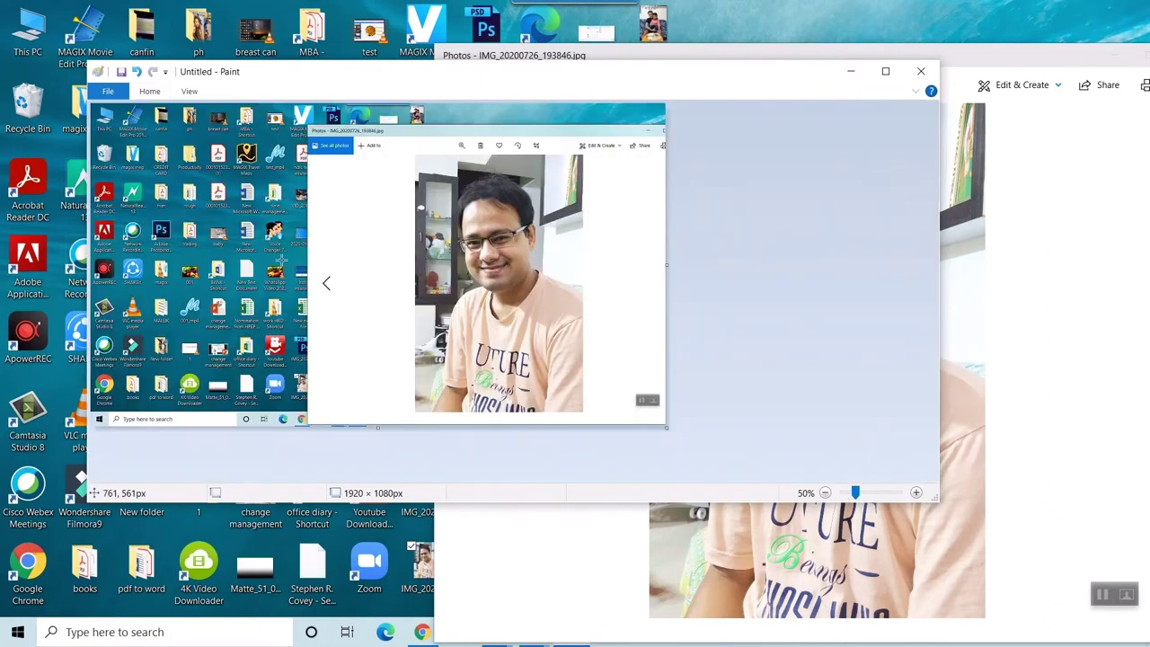
{"action": "left_click", "coordinate": [149, 90]}
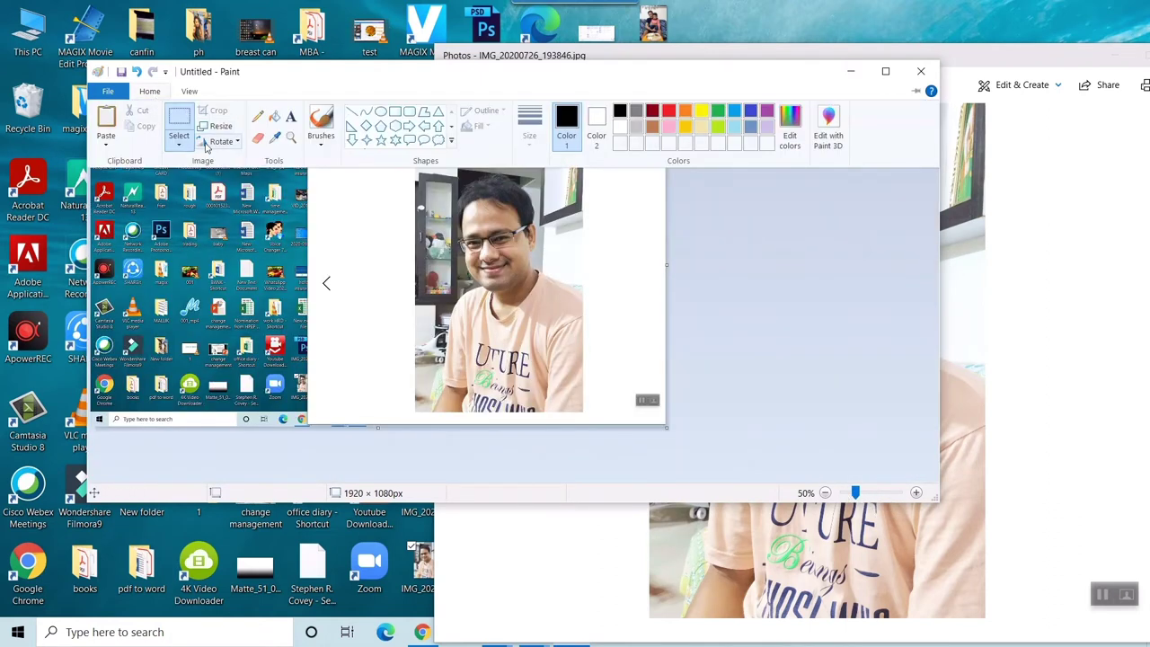
{"action": "left_click", "coordinate": [259, 117]}
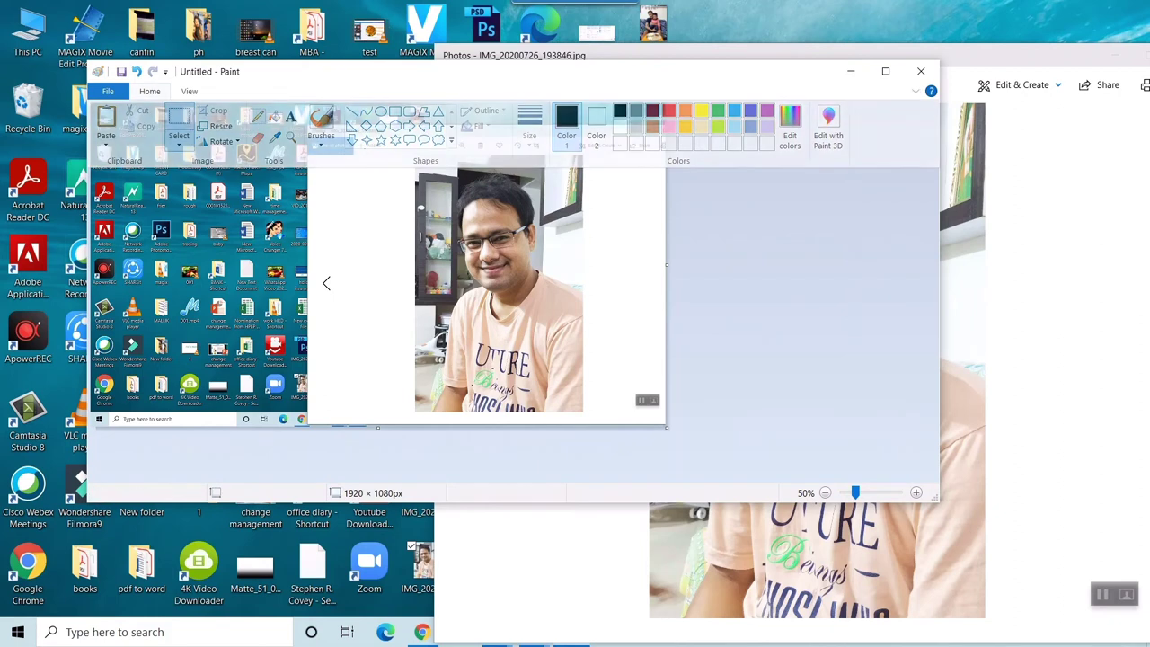
{"action": "mouse_move", "coordinate": [320, 266]}
{"action": "left_mouse_down"}
{"action": "mouse_move", "coordinate": [401, 244]}
{"action": "mouse_move", "coordinate": [368, 292]}
{"action": "left_mouse_up"}
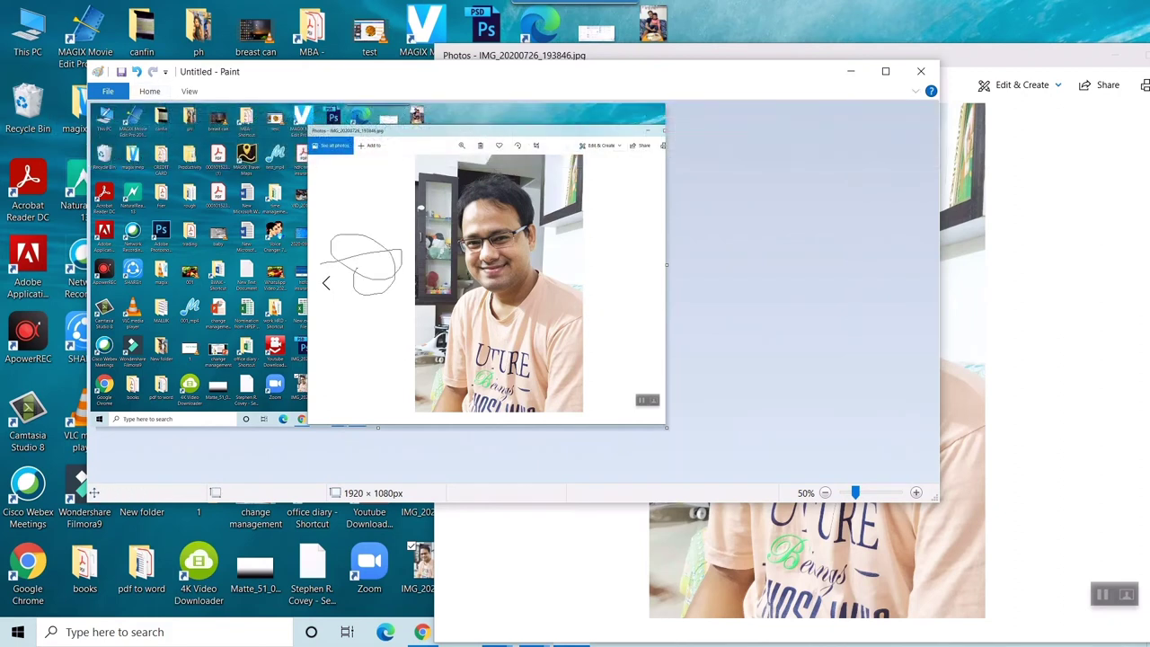
- Save the capture as PNG named '1' in Pictures\Screenshots, then close Paint and Photos
{"action": "left_click", "coordinate": [122, 71]}
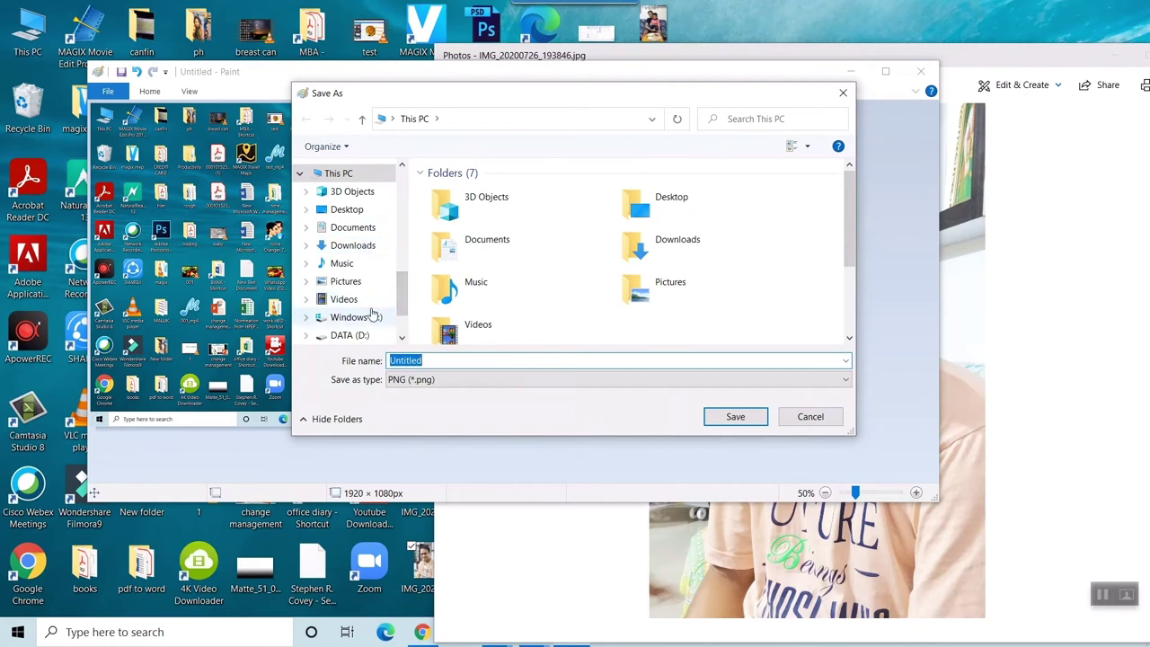
{"action": "left_click", "coordinate": [346, 282]}
{"action": "double_click", "coordinate": [634, 214]}
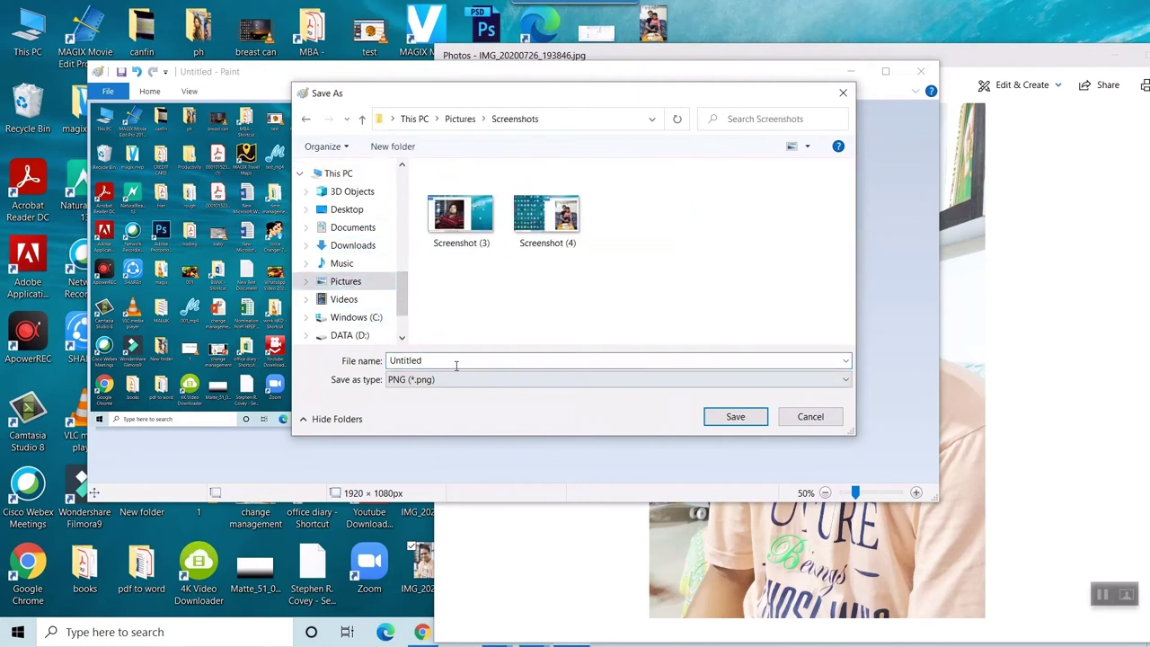
{"action": "double_click", "coordinate": [456, 363]}
{"action": "type", "text": "1"}
{"action": "left_click", "coordinate": [730, 415]}
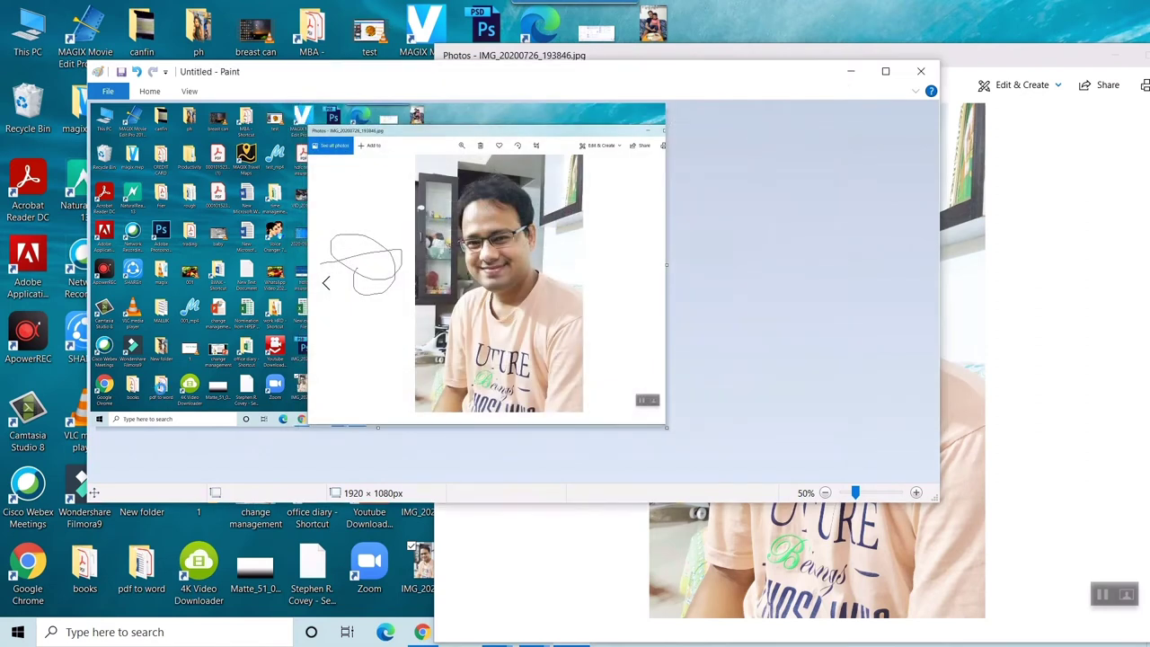
{"action": "left_click", "coordinate": [921, 72]}
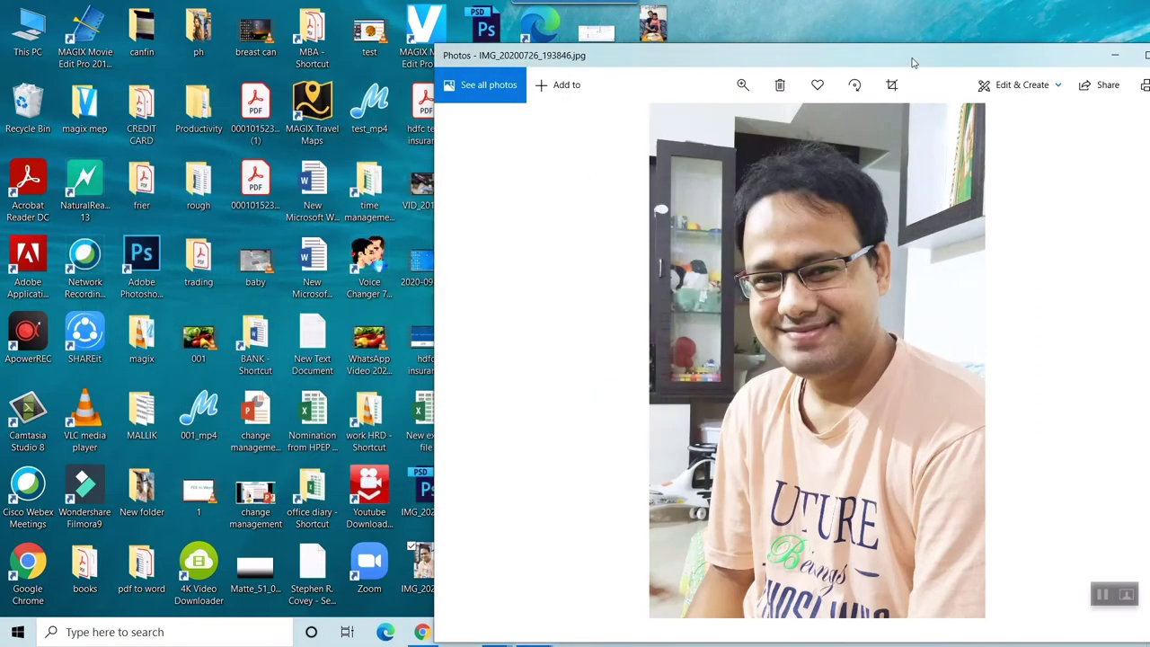
{"action": "left_click", "coordinate": [911, 35]}
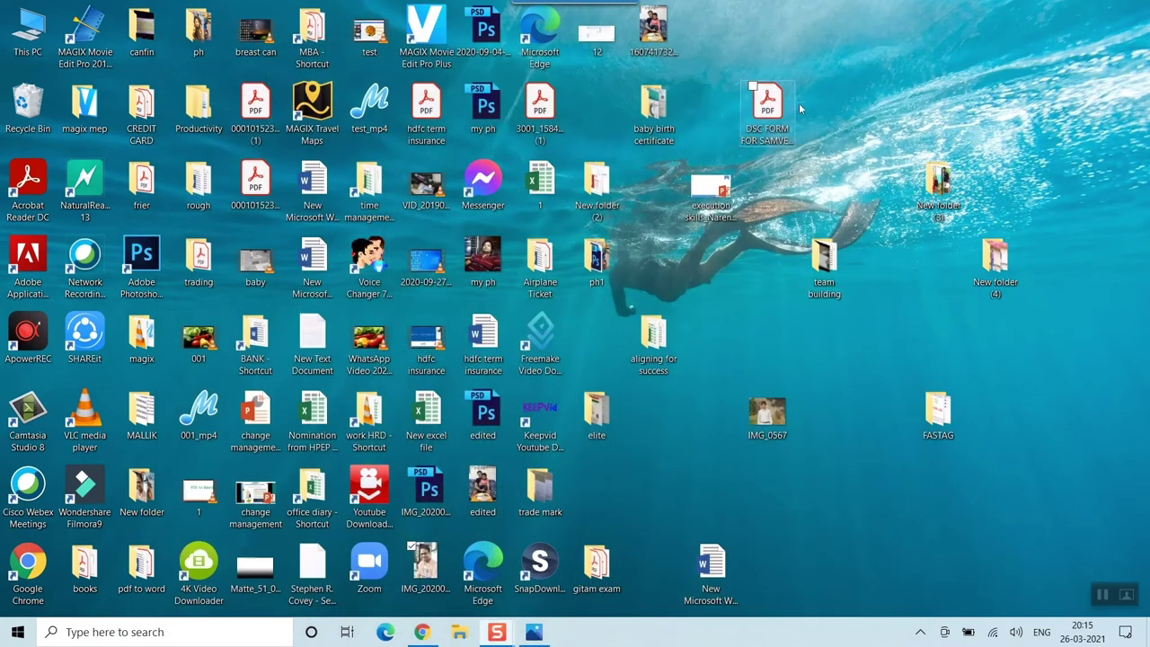